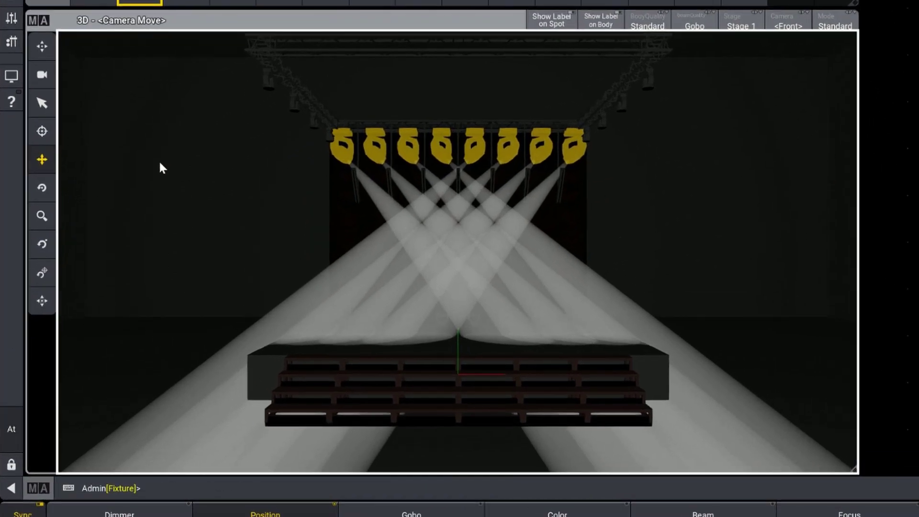
# Step: Pan the 3D scene, recall the saved camera framing, then try follow mode and return to camera move
pyautogui.moveTo(306, 220)
pyautogui.mouseDown()
pyautogui.moveTo(139, 206)
pyautogui.moveTo(332, 339)
pyautogui.moveTo(338, 208)
pyautogui.moveTo(77, 86)
pyautogui.mouseUp()
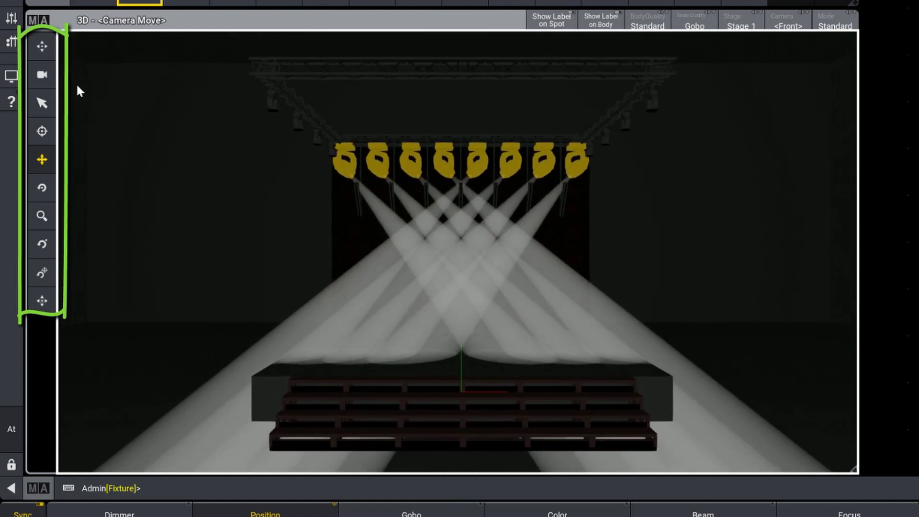
pyautogui.click(42, 76)
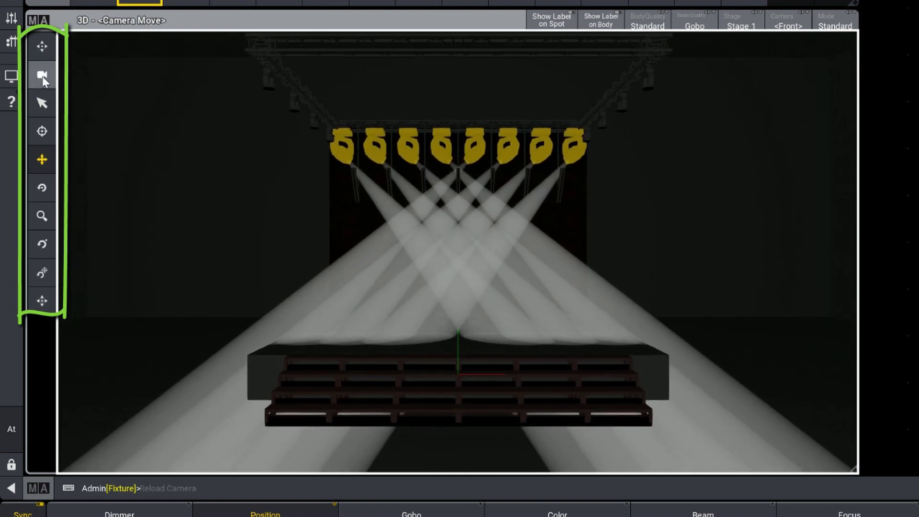
pyautogui.click(43, 133)
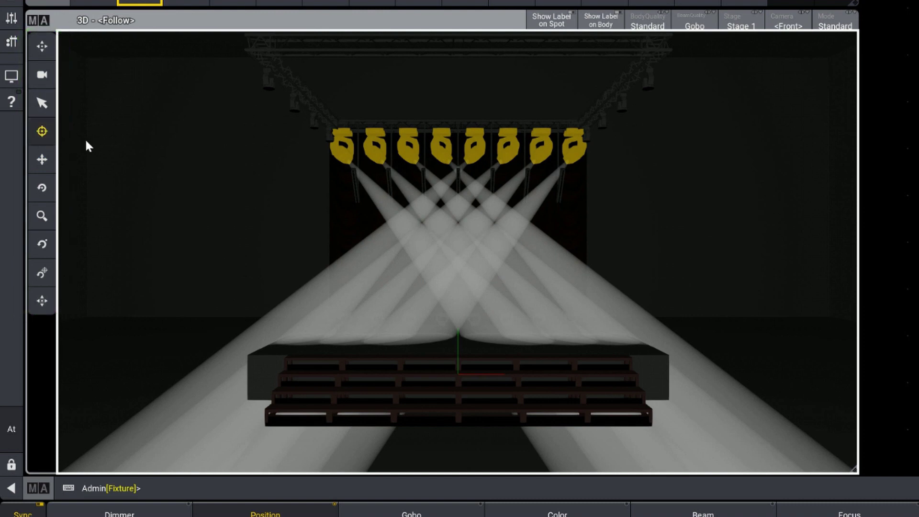
pyautogui.click(43, 158)
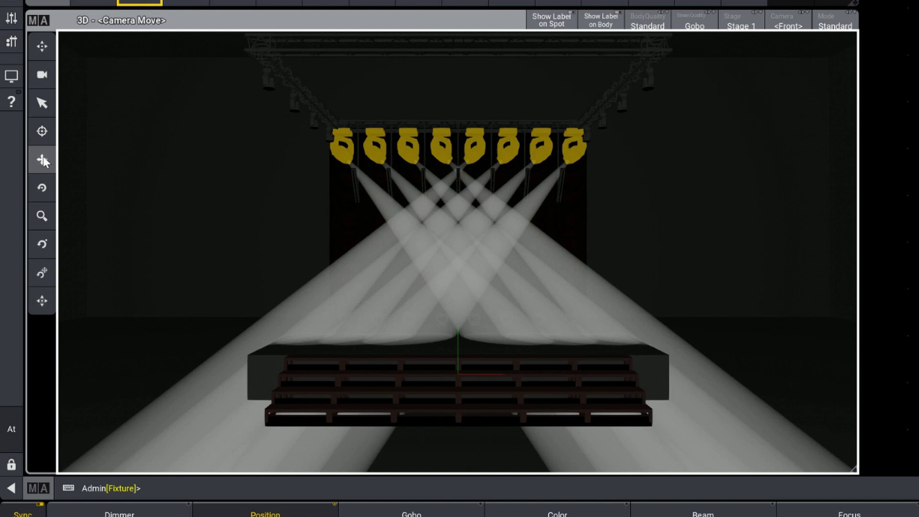
# Step: Switch the 3D window to setup mode, toggle beam quality, and enable Show Label on Spot and Body
pyautogui.click(788, 23)
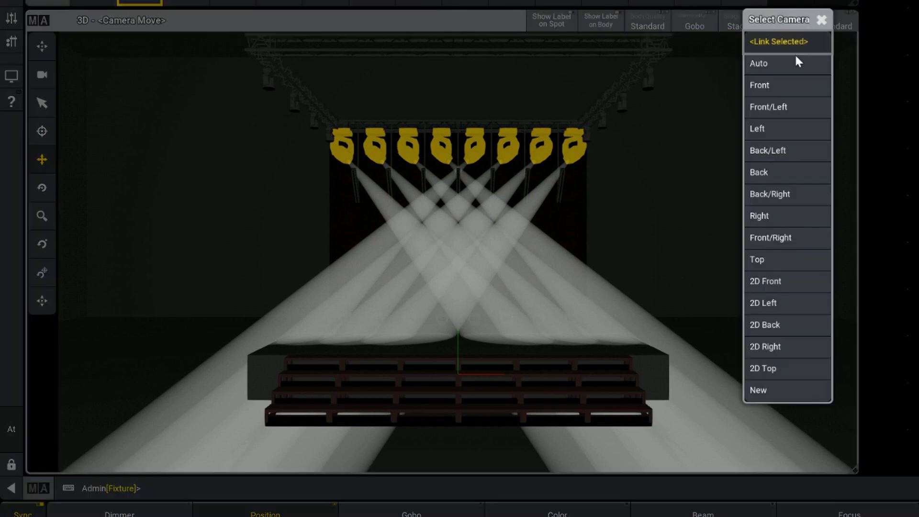
pyautogui.click(819, 19)
pyautogui.click(845, 26)
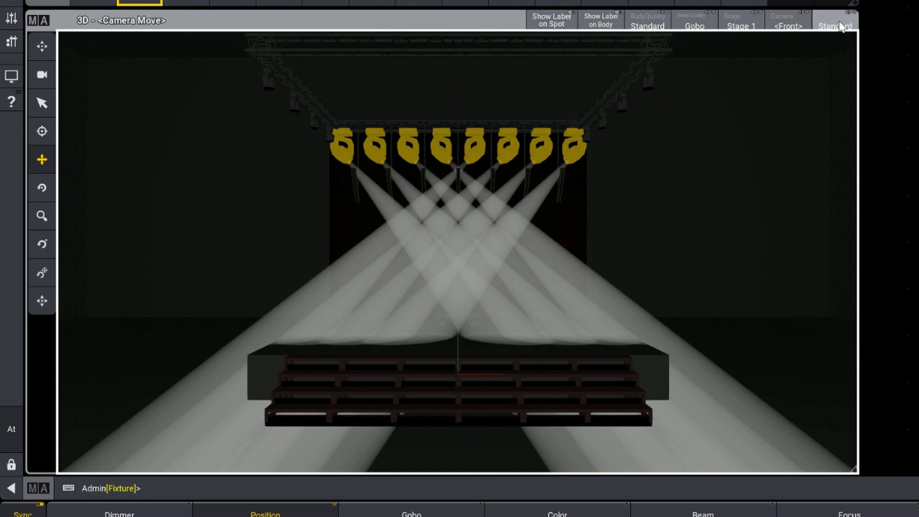
pyautogui.click(703, 25)
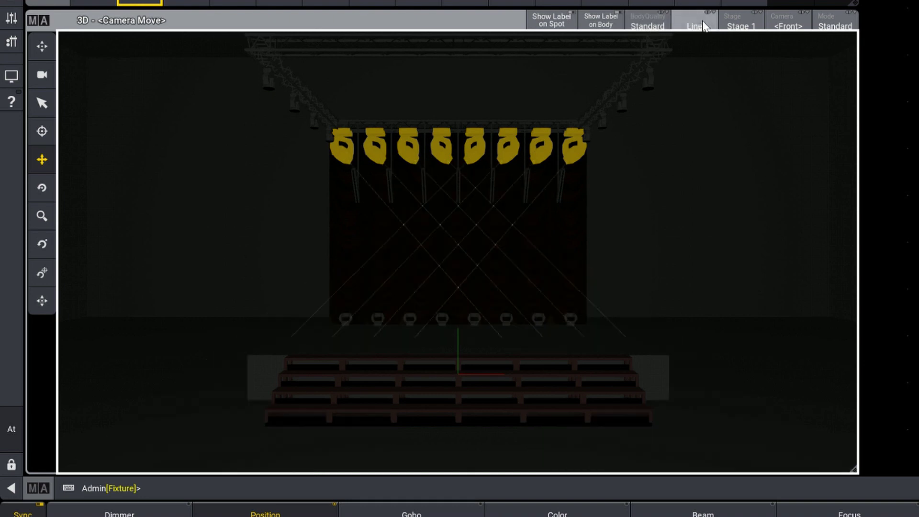
pyautogui.click(703, 25)
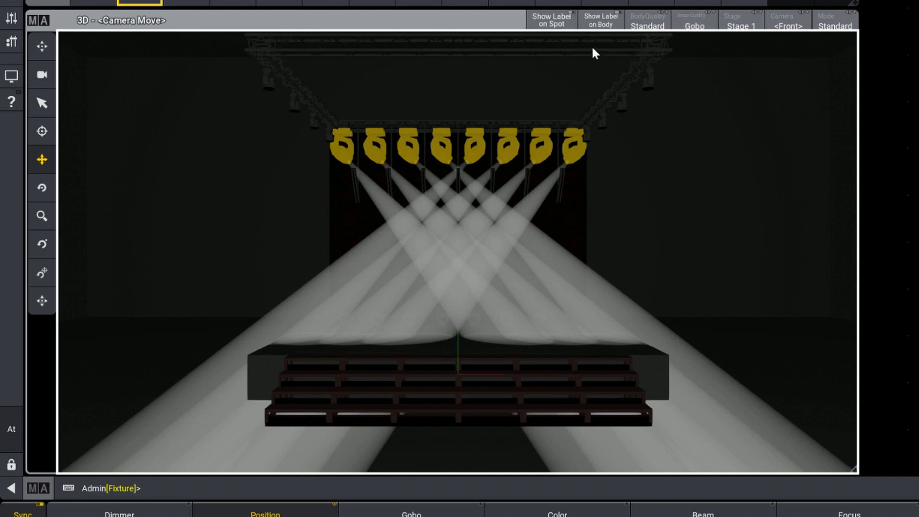
pyautogui.click(556, 28)
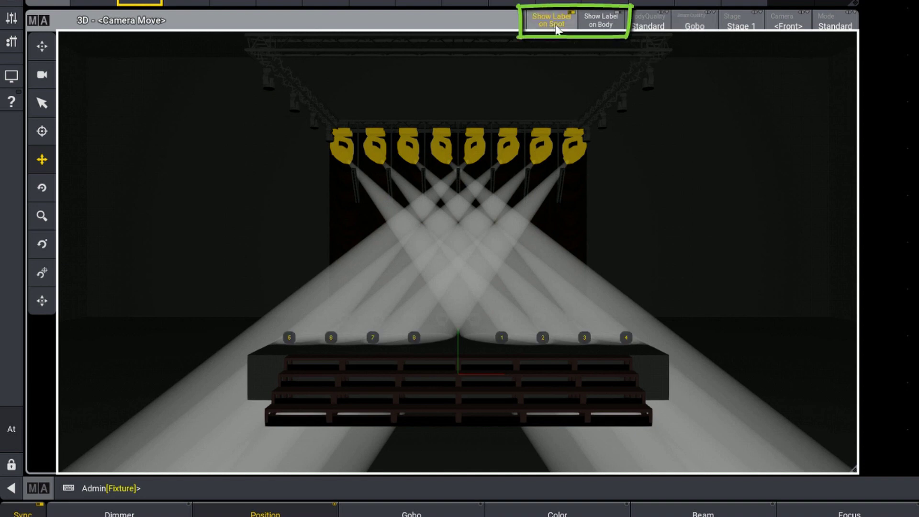
pyautogui.click(615, 27)
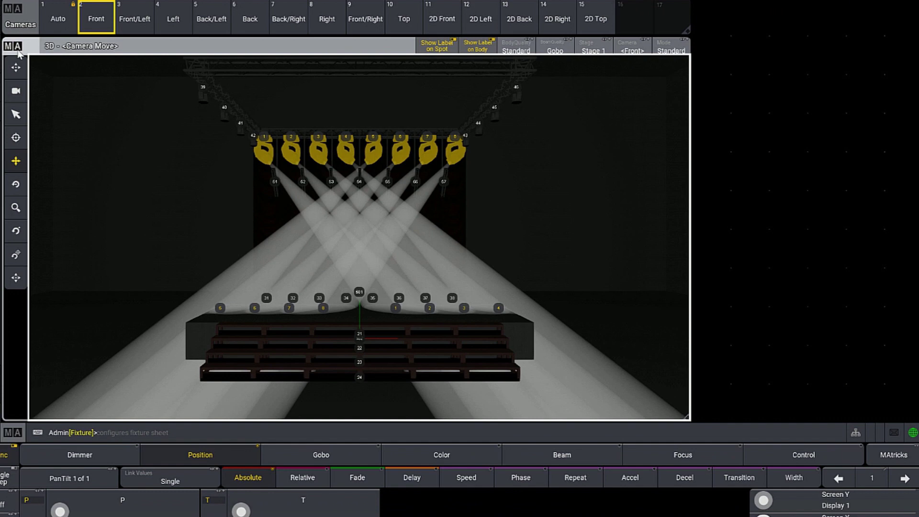
# Step: In 3D Window Settings, raise Beam intensity to 100% and nudge Ambient light up
pyautogui.click(14, 46)
pyautogui.moveTo(394, 158); pyautogui.dragTo(787, 153)
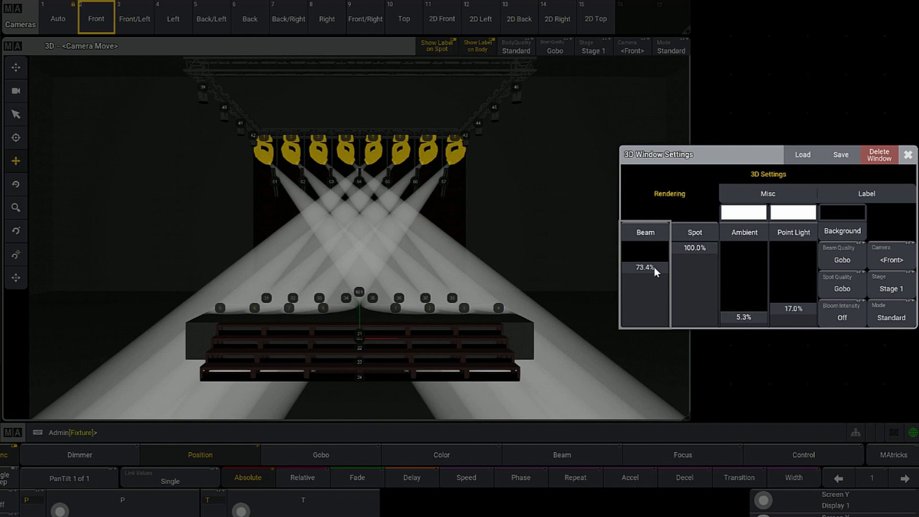
pyautogui.moveTo(654, 267); pyautogui.dragTo(654, 241)
pyautogui.moveTo(752, 315)
pyautogui.mouseDown()
pyautogui.moveTo(749, 270)
pyautogui.moveTo(748, 317)
pyautogui.moveTo(749, 305)
pyautogui.mouseUp()
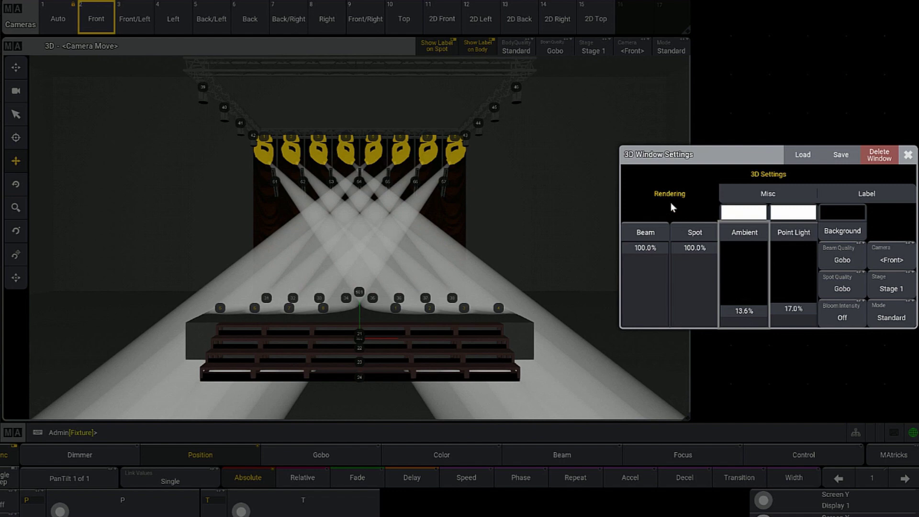
# Step: On the Misc page, try enabling 3D Priority and confirm; the change is refused as not allowed
pyautogui.click(805, 194)
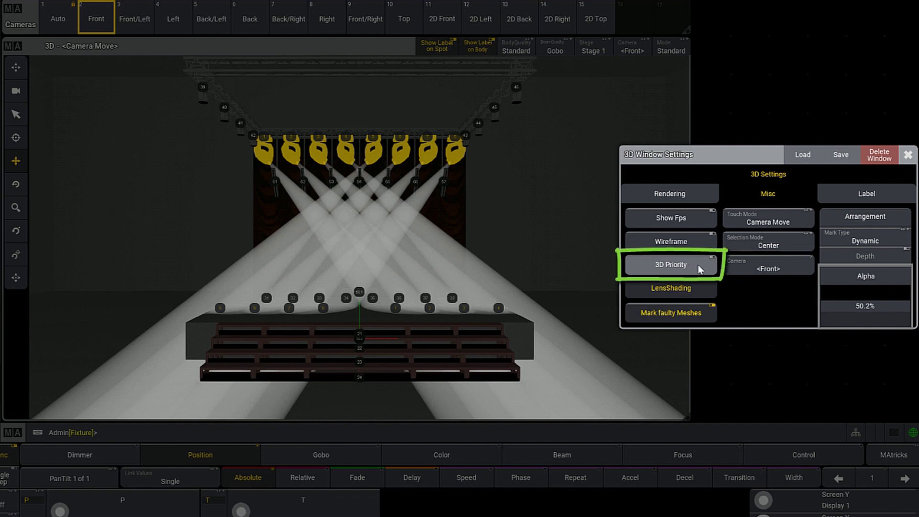
pyautogui.click(698, 265)
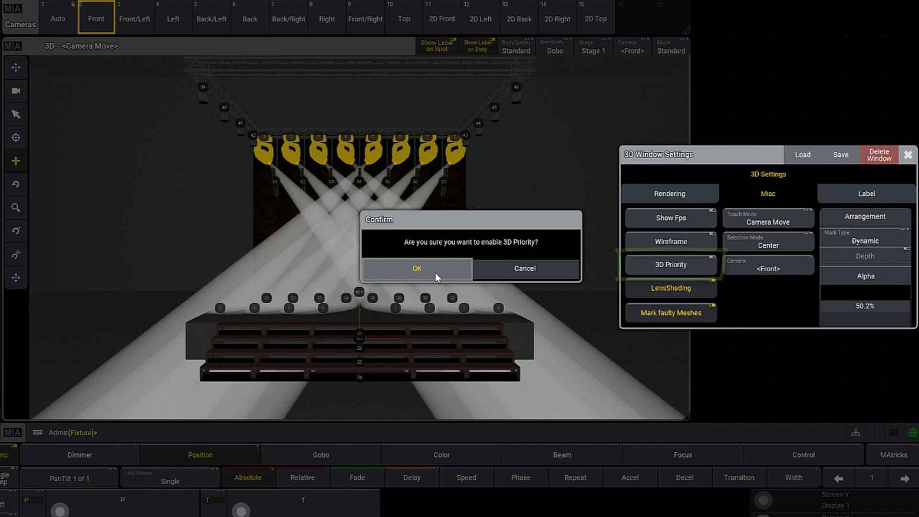
pyautogui.click(550, 275)
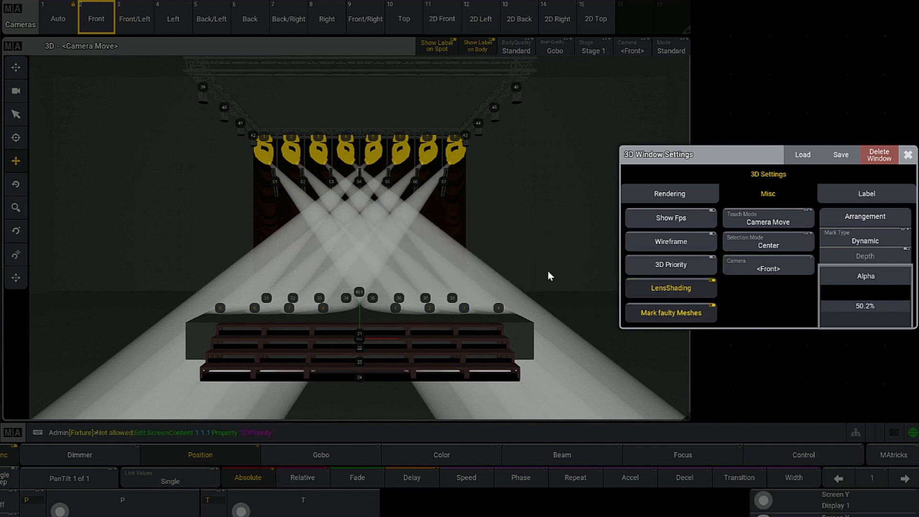
# Step: Set label background alpha to 82.4%, keep labels to fixture IDs only, and enable Selection Only
pyautogui.click(890, 197)
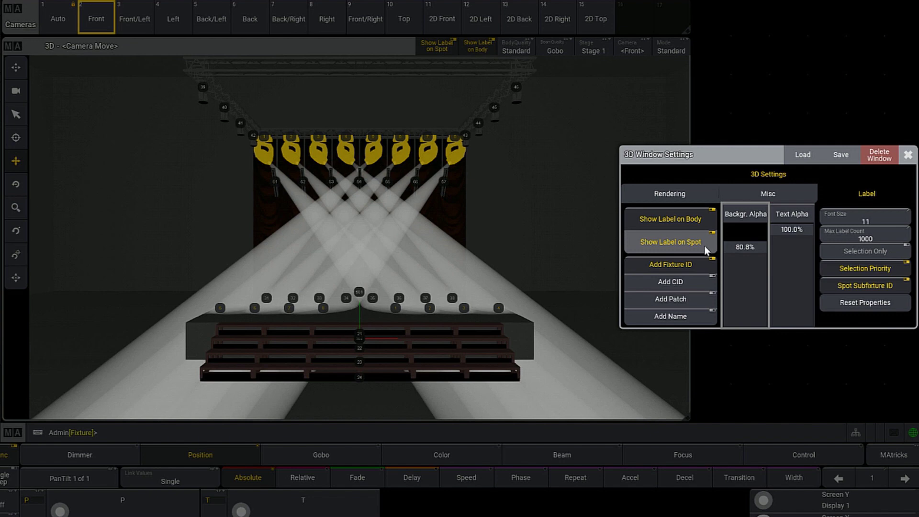
pyautogui.click(697, 300)
pyautogui.click(696, 315)
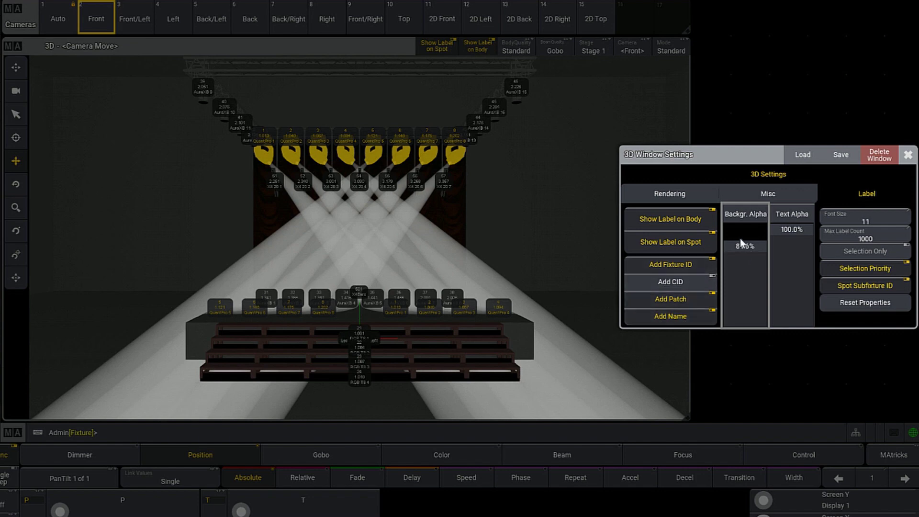
pyautogui.moveTo(741, 243)
pyautogui.mouseDown()
pyautogui.moveTo(743, 226)
pyautogui.moveTo(760, 300)
pyautogui.moveTo(754, 240)
pyautogui.mouseUp()
pyautogui.click(688, 301)
pyautogui.click(686, 317)
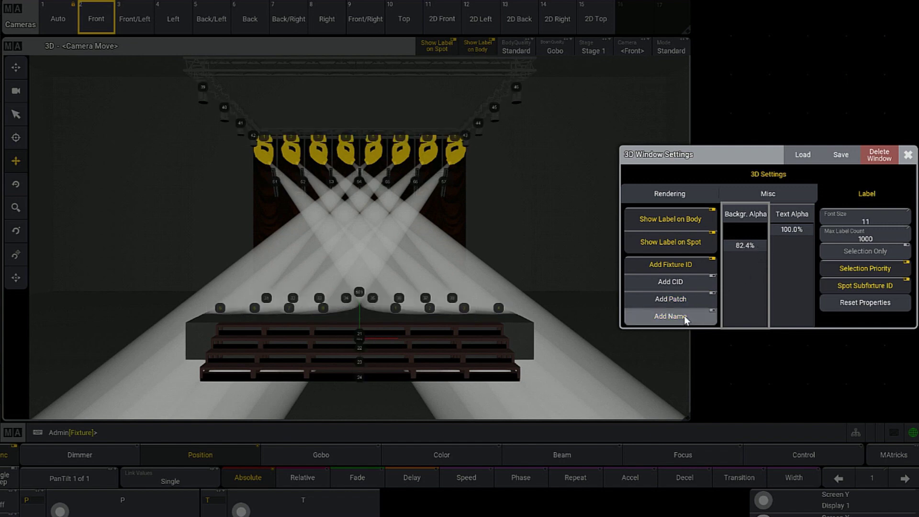
pyautogui.click(897, 255)
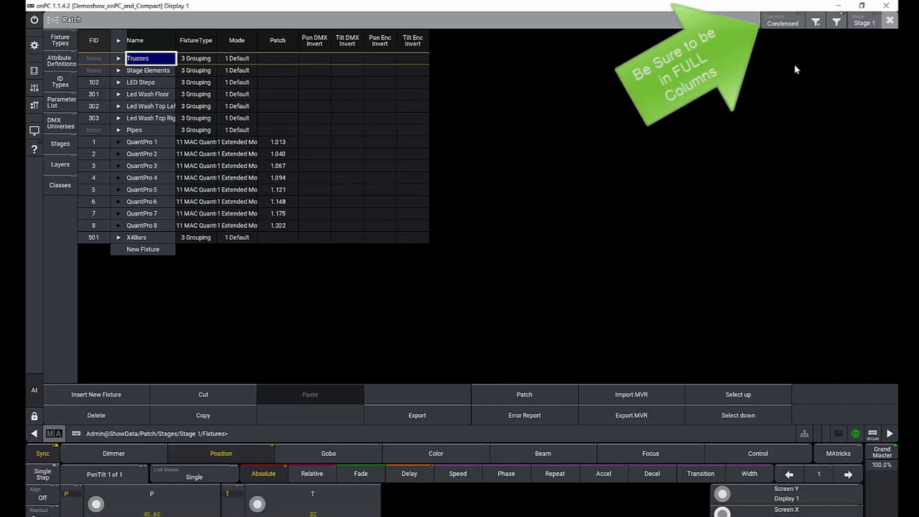
# Step: Switch the Patch to Full columns, expand Stage Elements and Trusses, and select the stage row
pyautogui.click(795, 24)
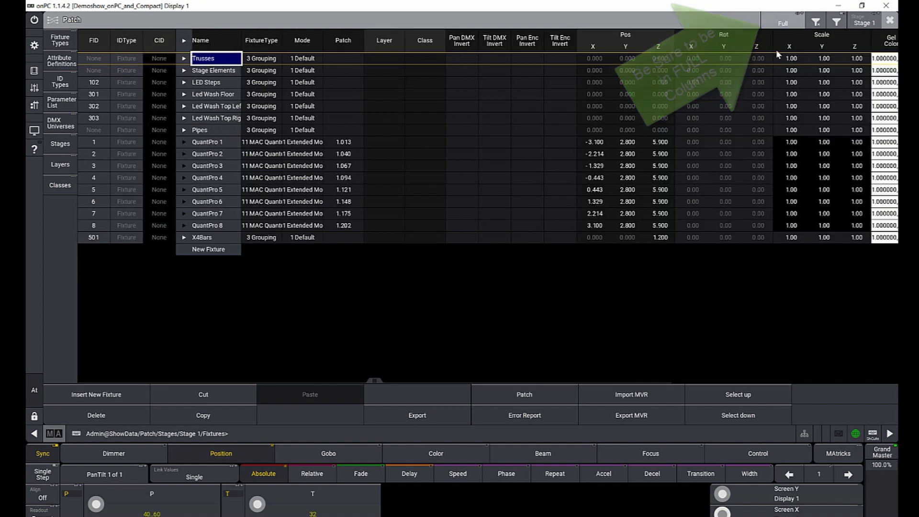
pyautogui.click(184, 71)
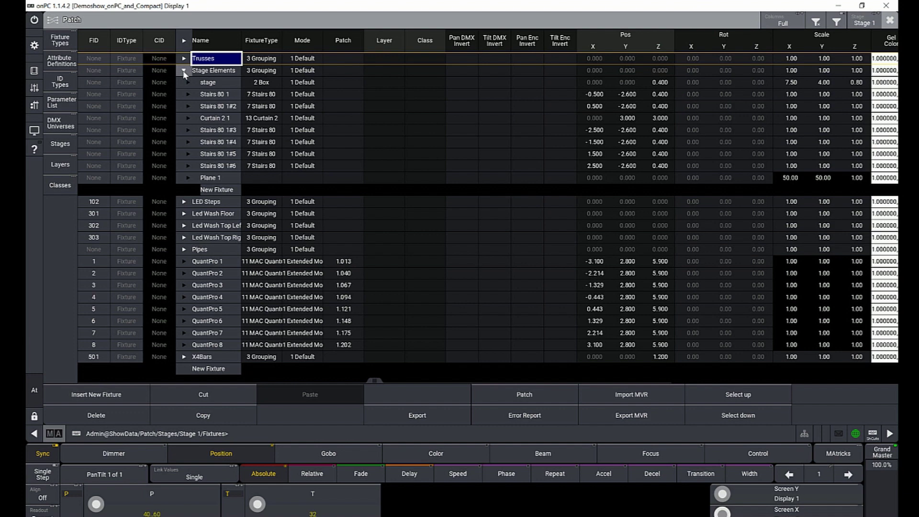
pyautogui.click(184, 59)
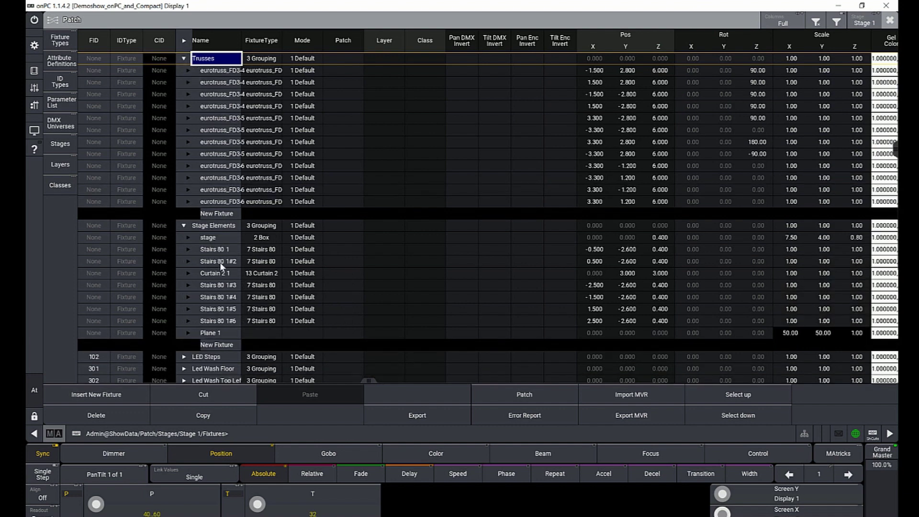
pyautogui.click(232, 239)
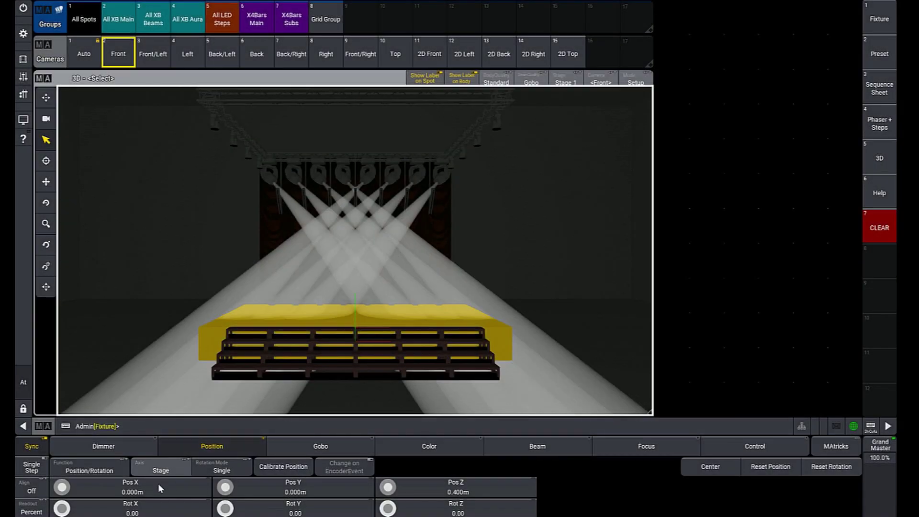
# Step: Set the stage's Pos X to 5 and change its fixture ID to 1001
pyautogui.click(158, 484)
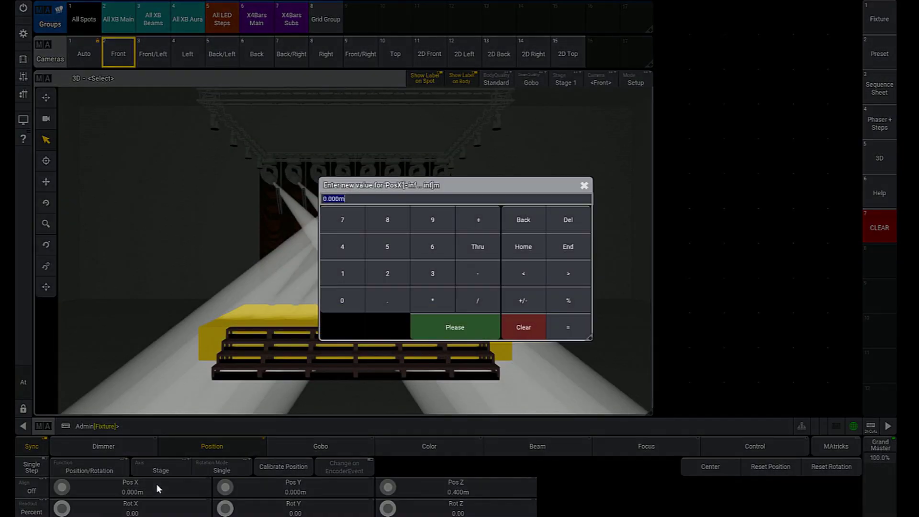
pyautogui.click(382, 248)
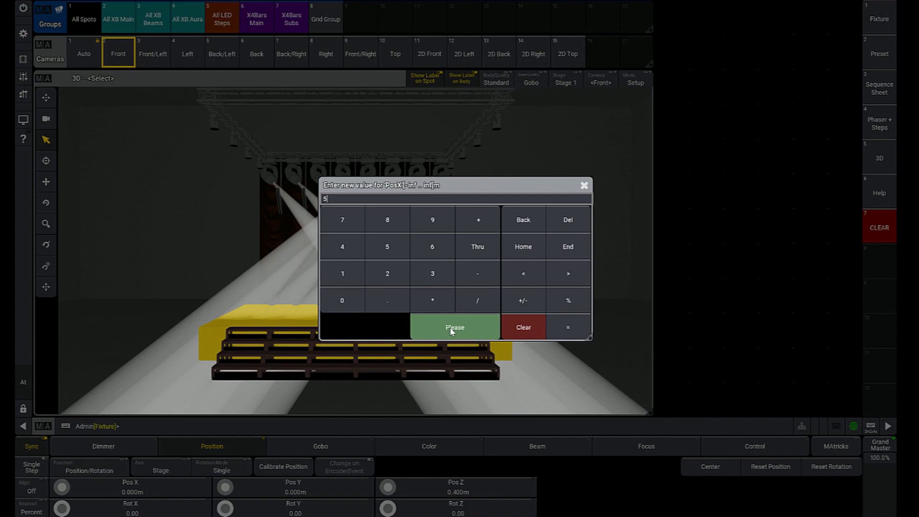
pyautogui.click(453, 330)
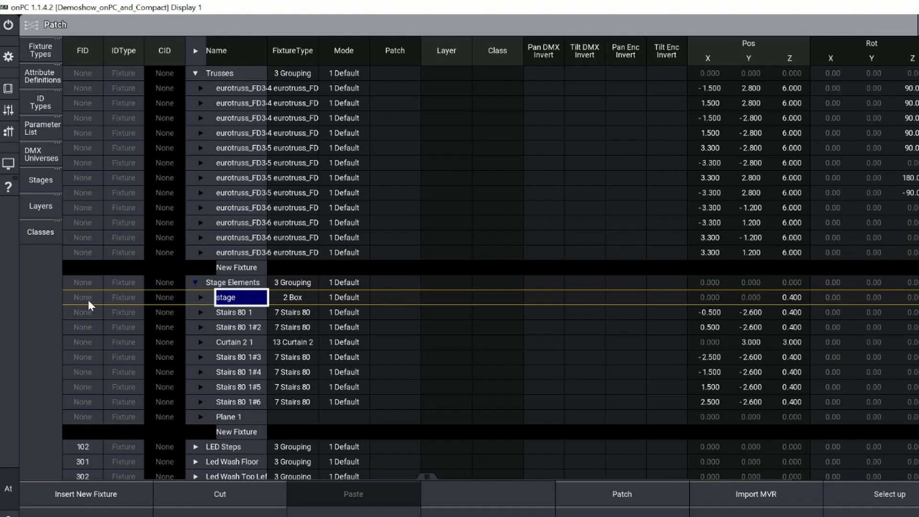
pyautogui.doubleClick(86, 299)
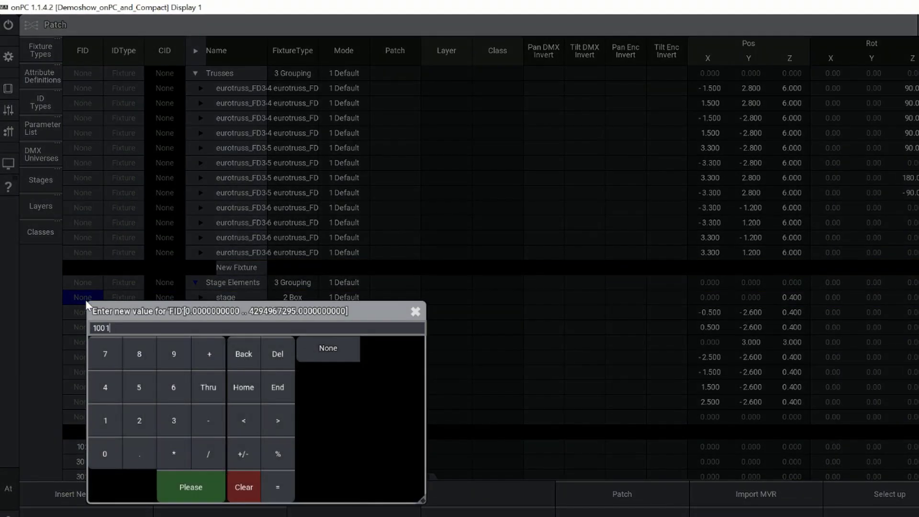
pyautogui.press('Return')
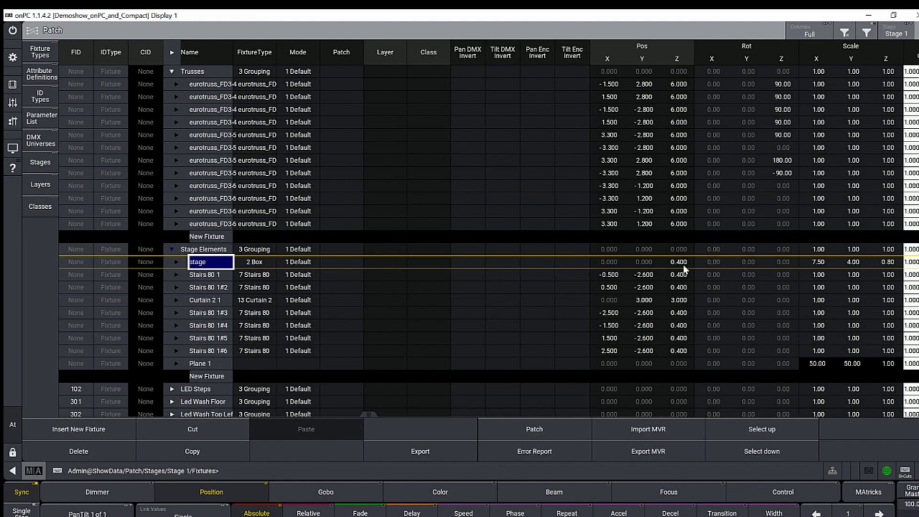
# Step: Open Insert New Fixtures, browse the grandMA3 library filtered by 'SET', and scroll the results
pyautogui.click(220, 377)
pyautogui.click(449, 91)
pyautogui.write('SET')
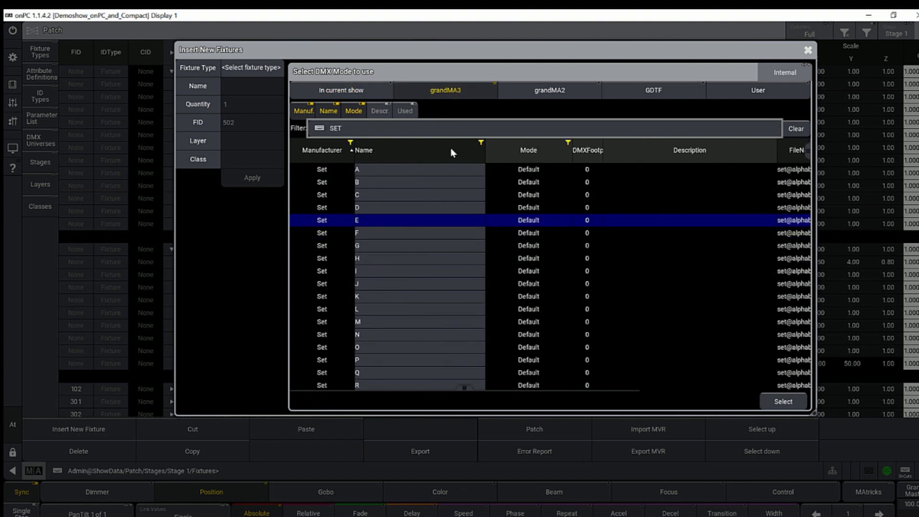
pyautogui.moveTo(809, 156); pyautogui.dragTo(820, 201)
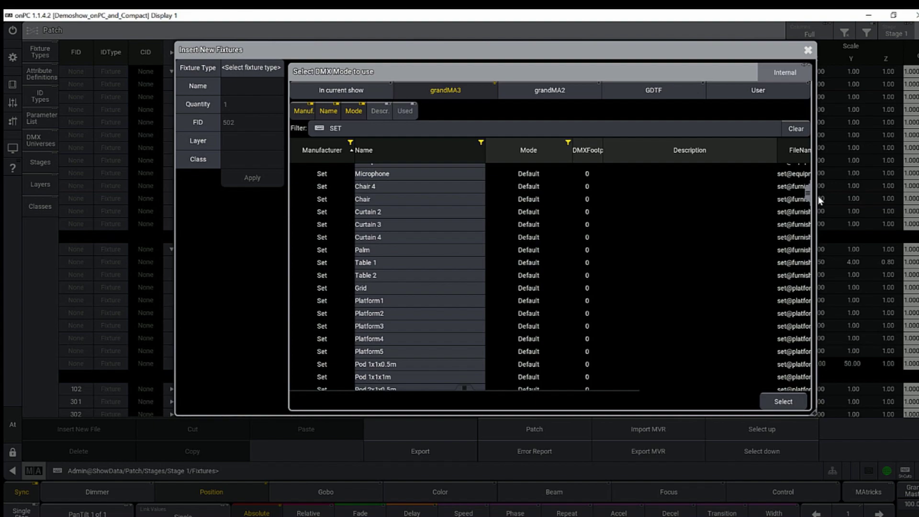